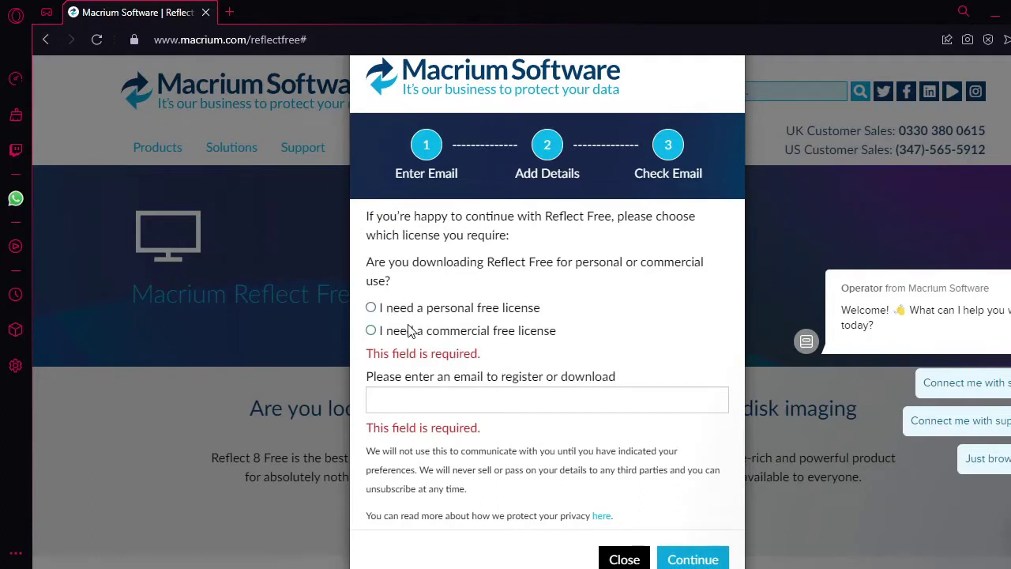
Choose the personal free license for Reflect Free and continue to the installer download.
scroll(447, 309, down, 1)
click(372, 262)
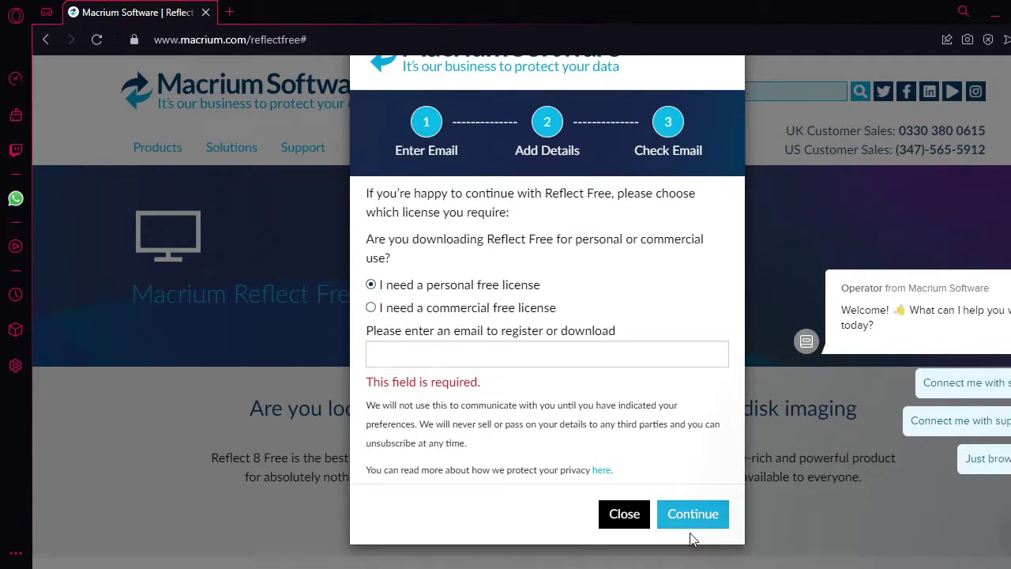
click(693, 515)
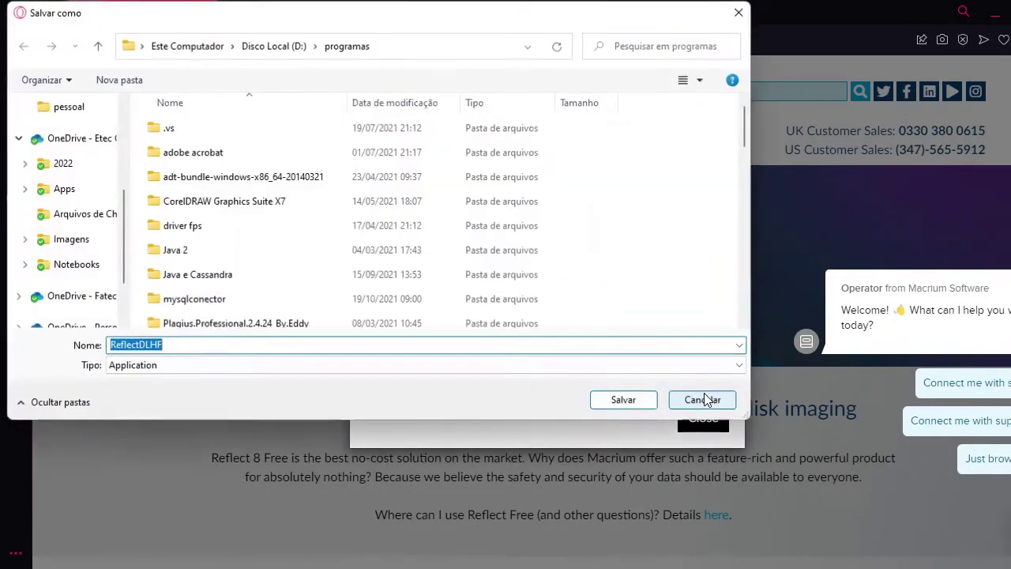
Save the ReflectDLHF application to the Downloads folder.
scroll(124, 221, up, 3)
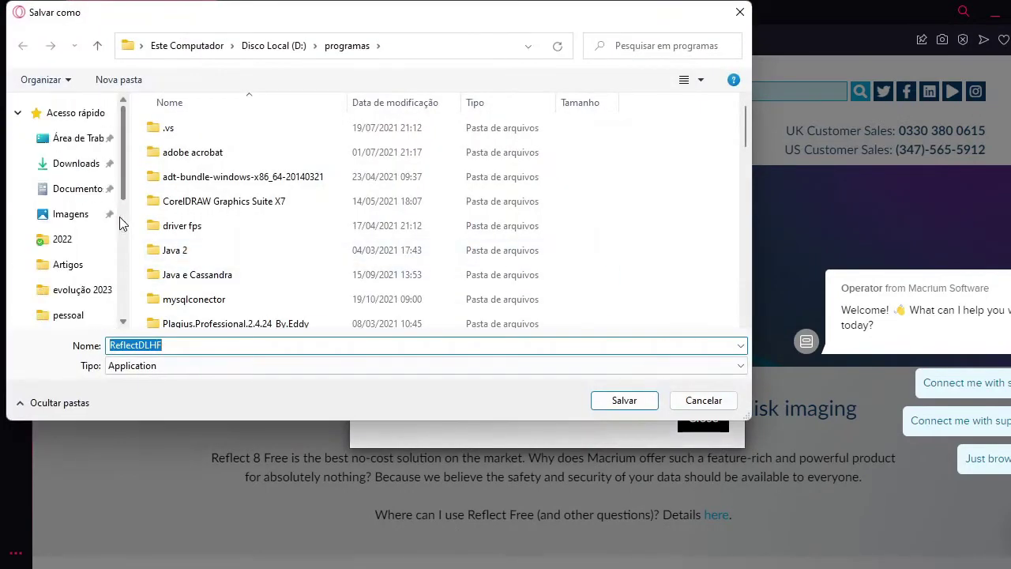
click(70, 163)
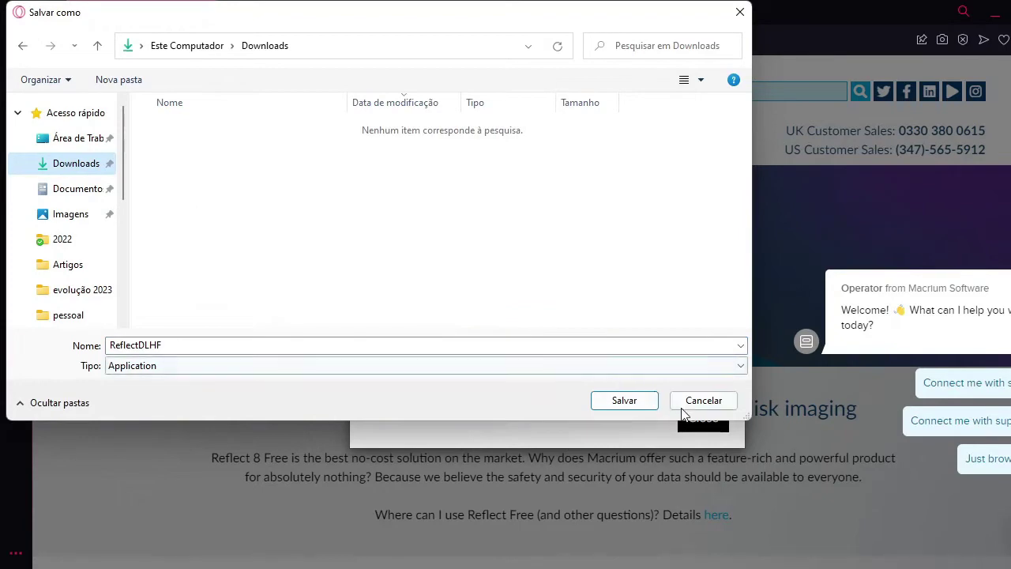
click(646, 405)
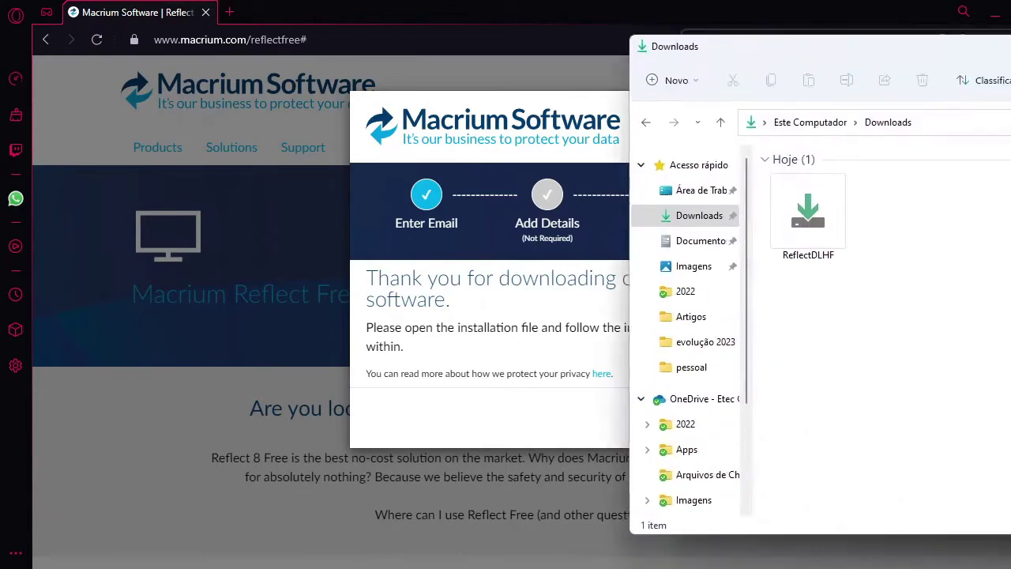
Run ReflectDLHF from the Downloads folder and download the Free package of Macrium Reflect.
drag(1003, 45, 517, 64)
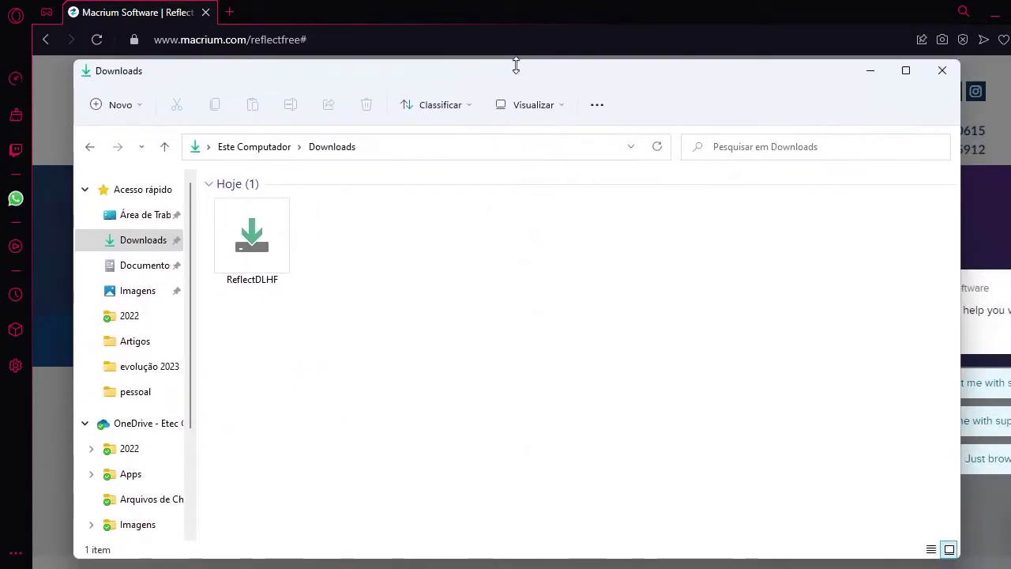
double_click(268, 261)
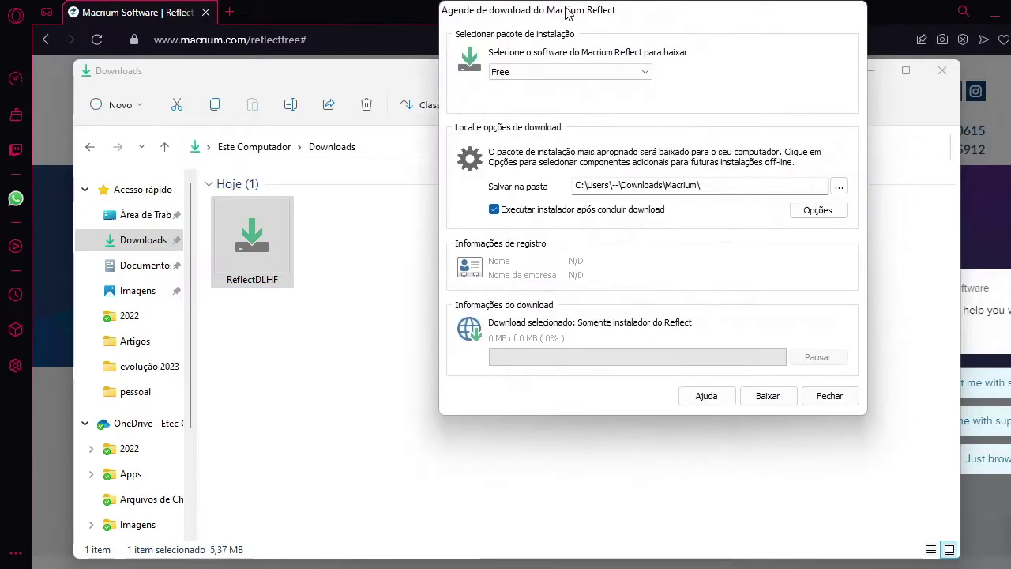
drag(636, 16, 424, 61)
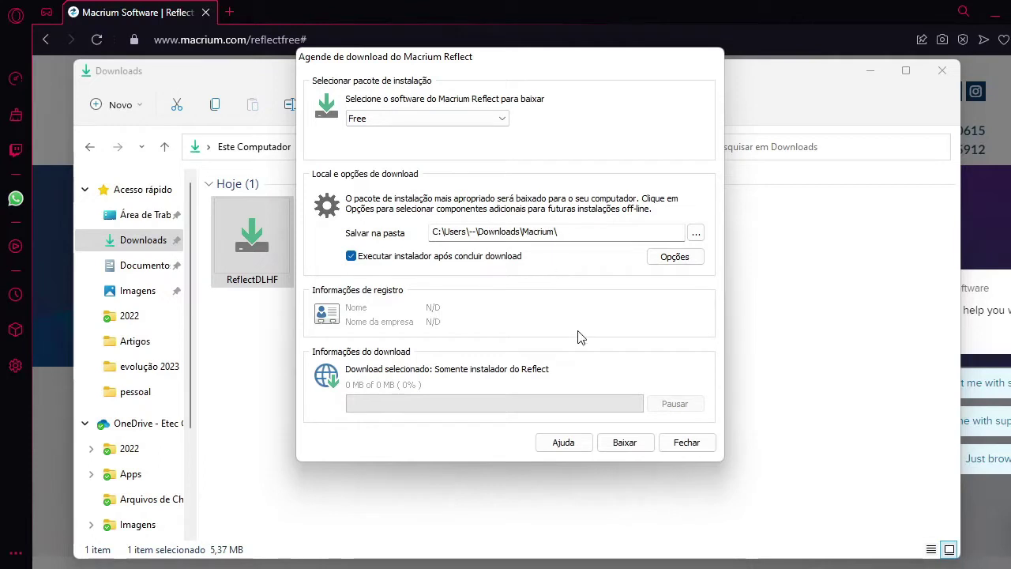
click(625, 449)
click(632, 445)
click(632, 445)
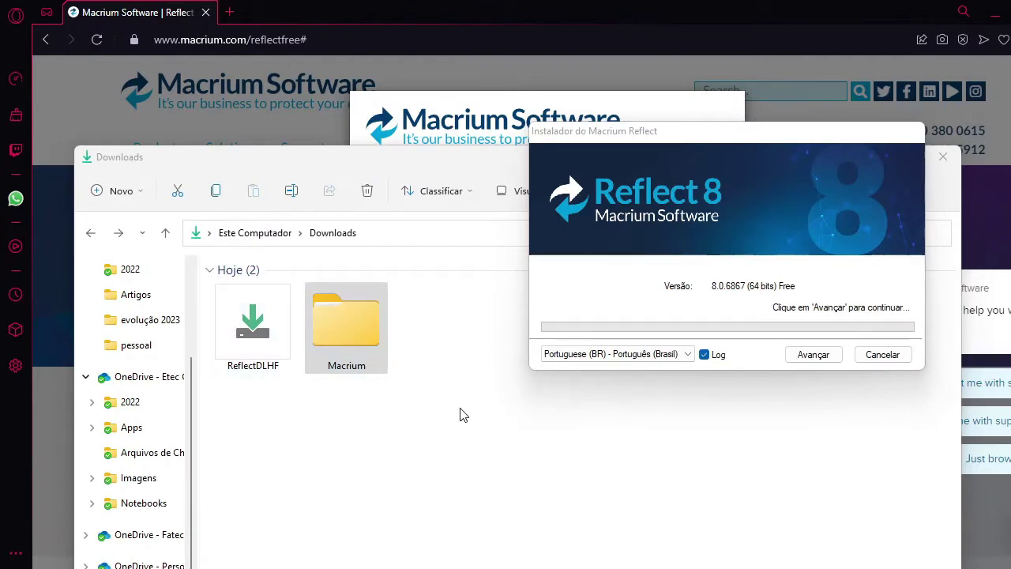
Inspect the contents of the Macrium folder in Downloads and return to the parent folder.
click(378, 354)
click(379, 354)
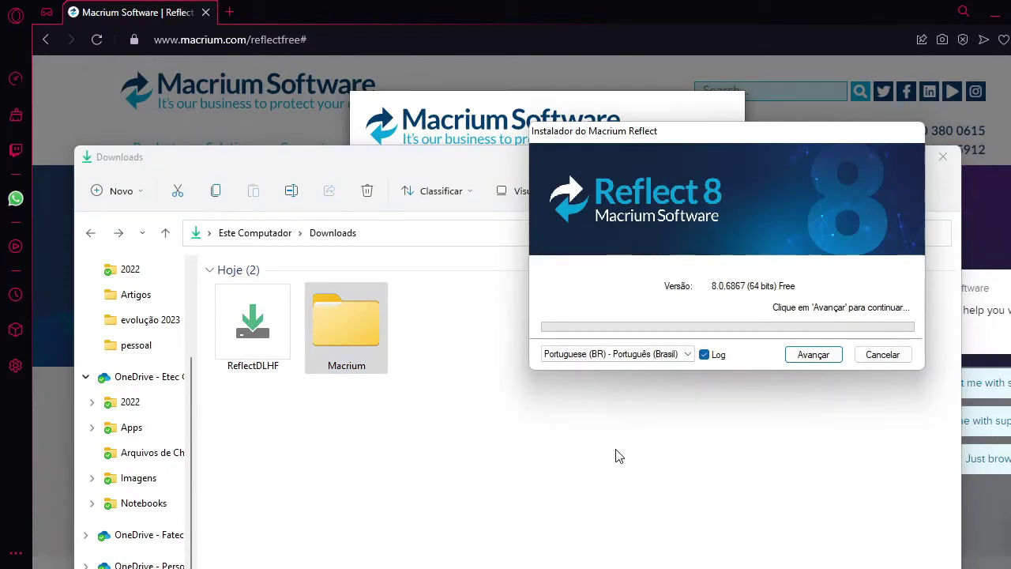
double_click(364, 338)
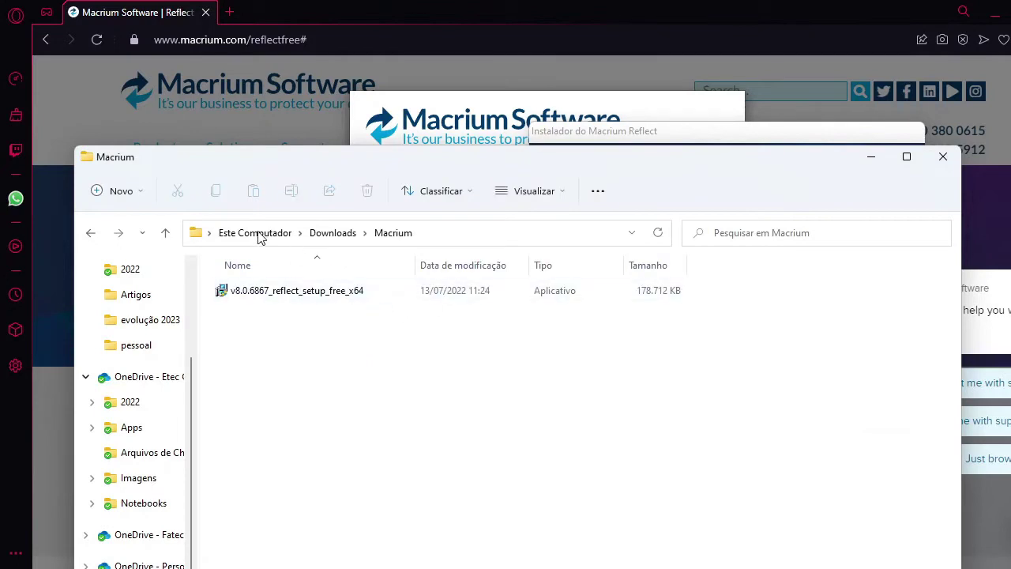
click(90, 237)
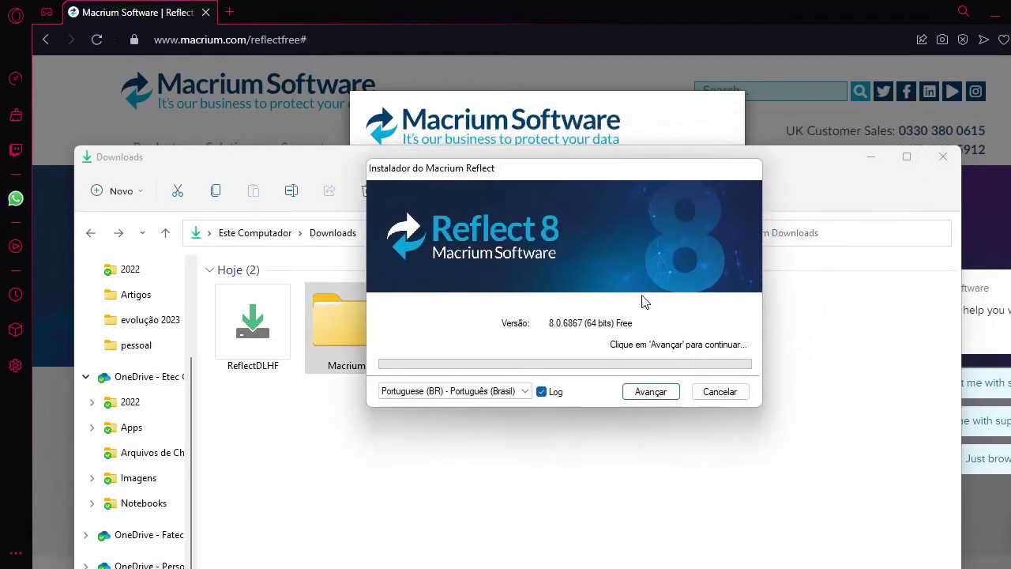
Repair the Macrium Reflect Free installation through the setup wizard and finish with the program set to start immediately.
click(651, 392)
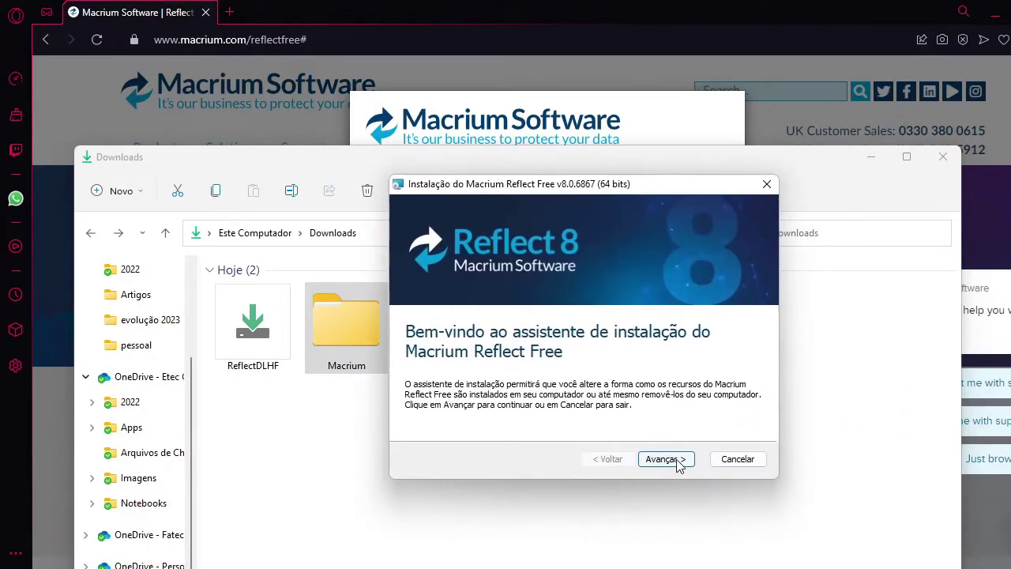
click(677, 460)
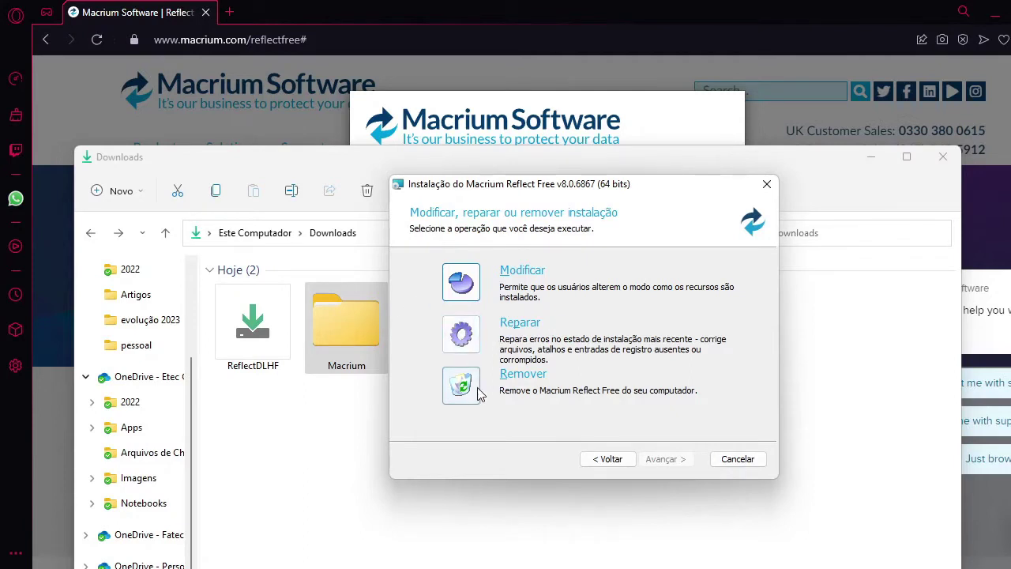
click(469, 341)
click(665, 458)
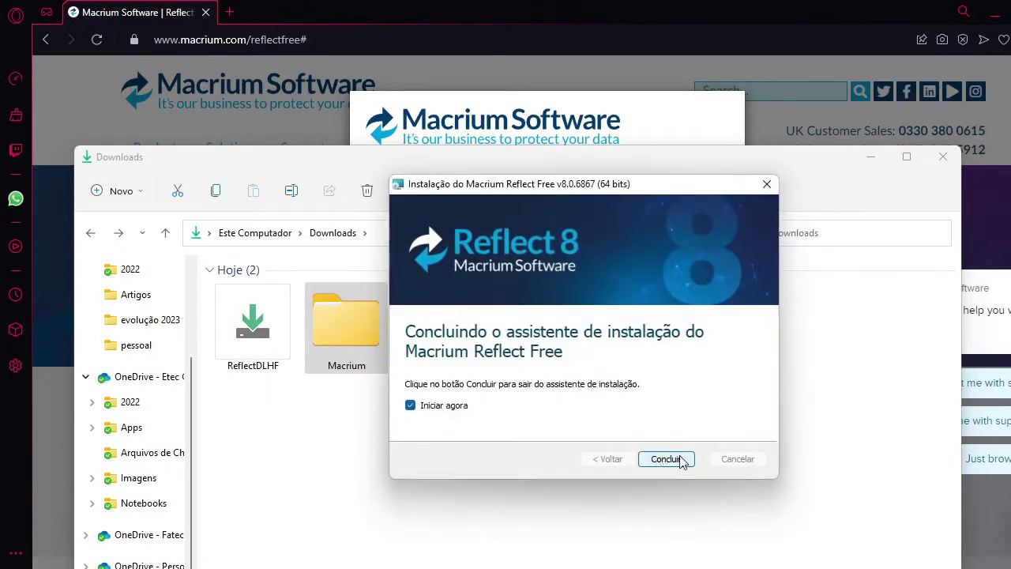
click(680, 458)
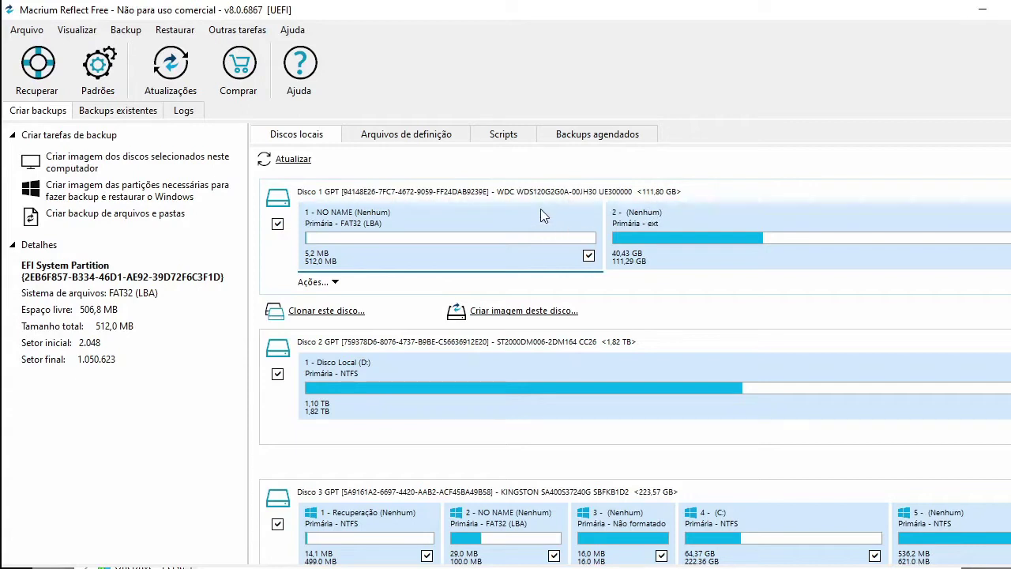
Examine the partitions and available backup actions of Disks 1, 2 and 3 in the local disks list.
scroll(656, 324, down, 1)
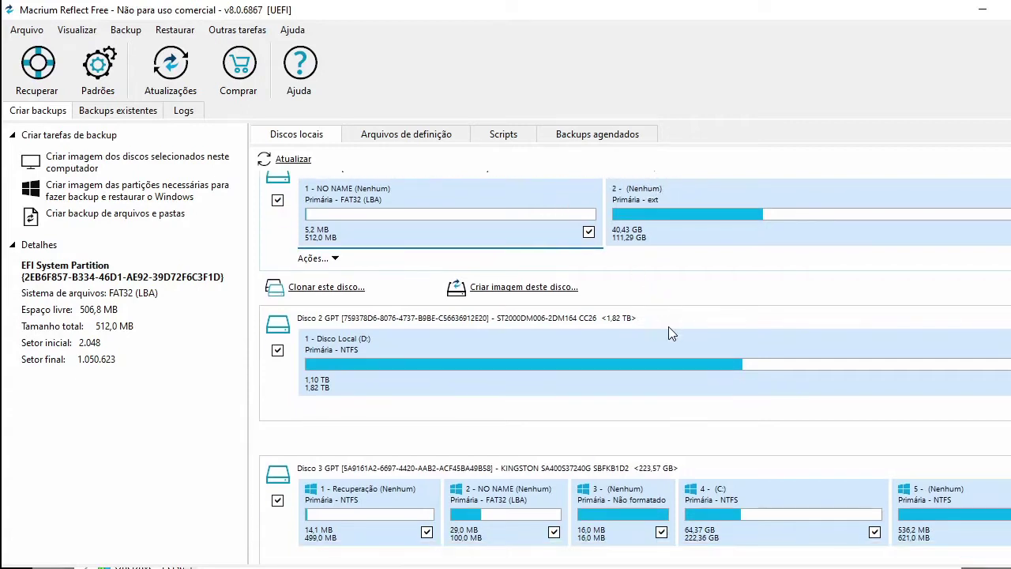
click(571, 343)
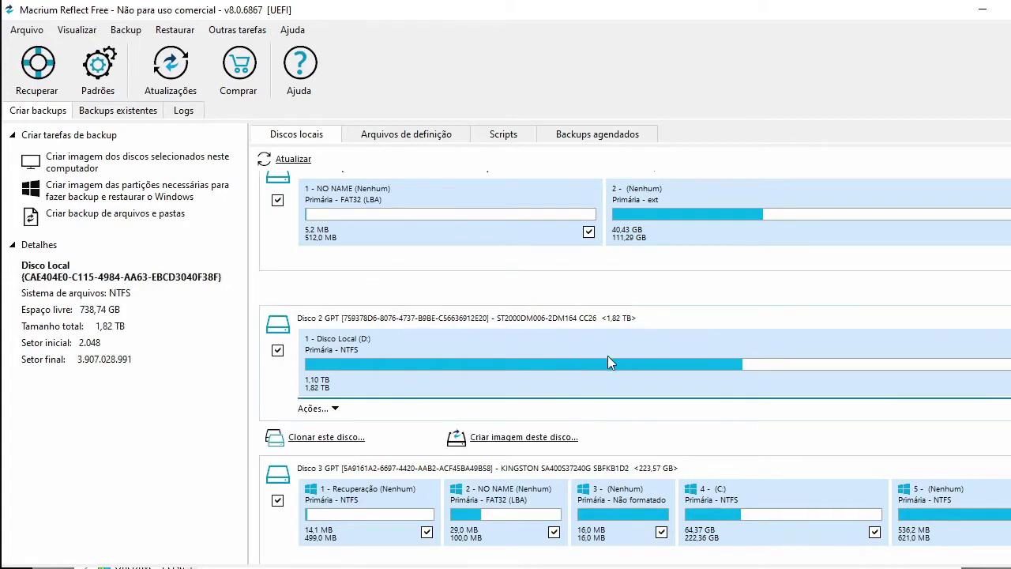
scroll(585, 385, down, 1)
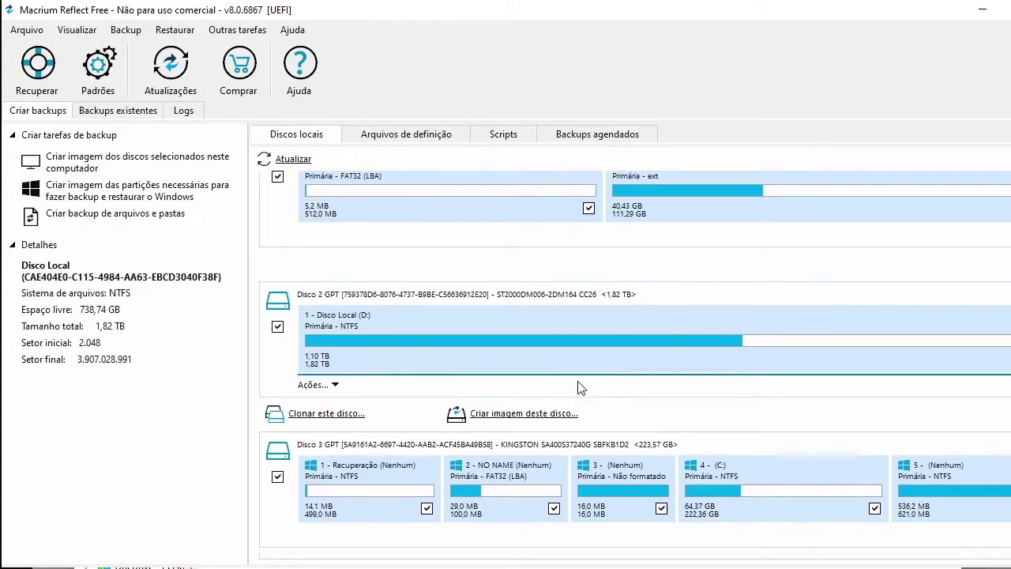
click(707, 430)
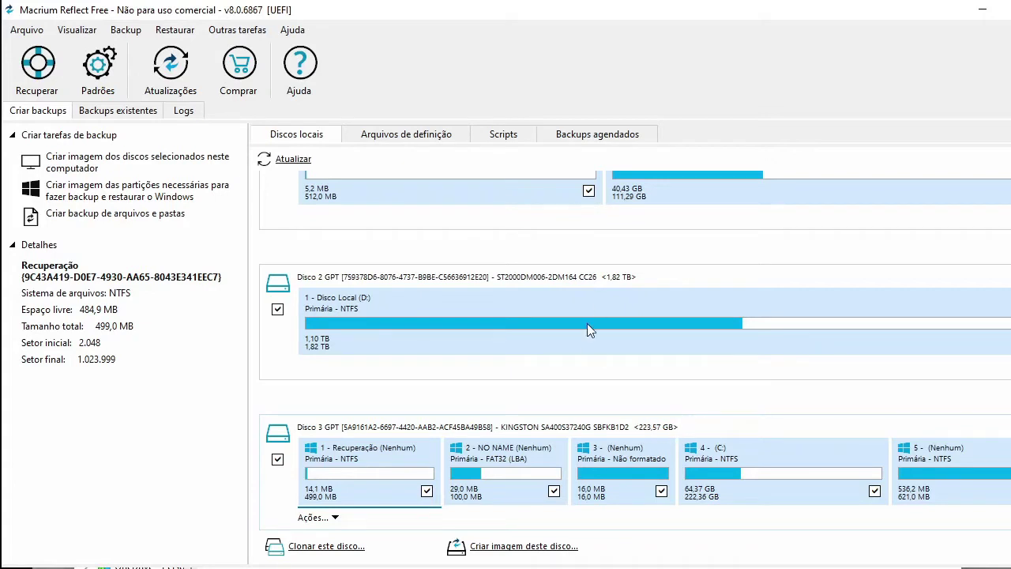
scroll(639, 233, up, 1)
click(558, 249)
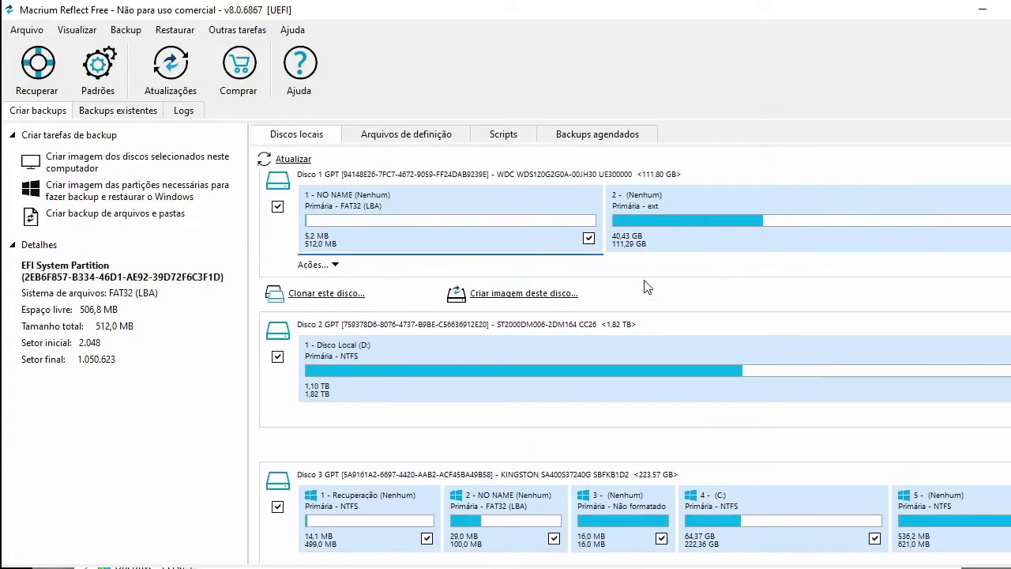
scroll(632, 288, down, 1)
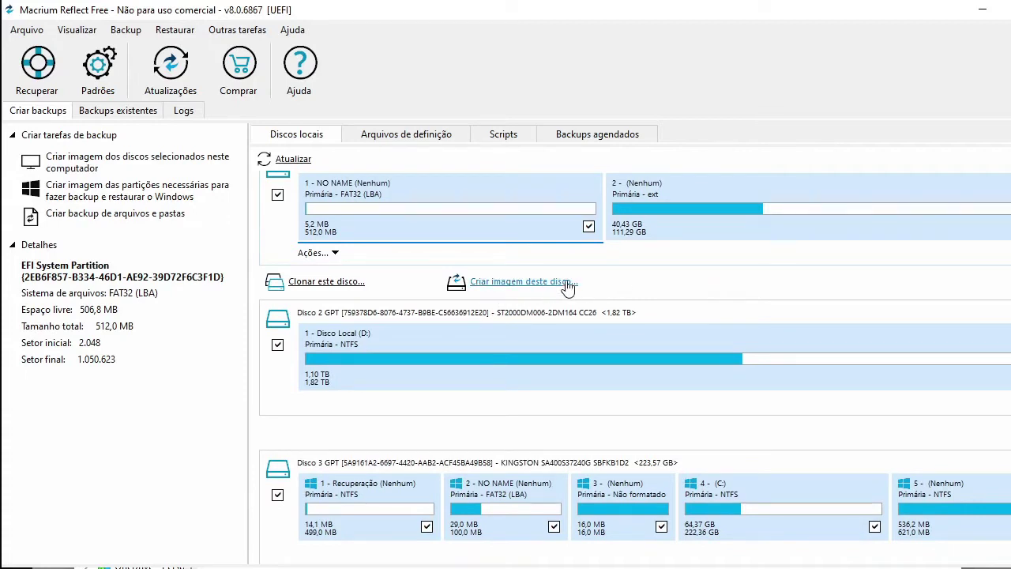
click(626, 406)
scroll(662, 413, down, 3)
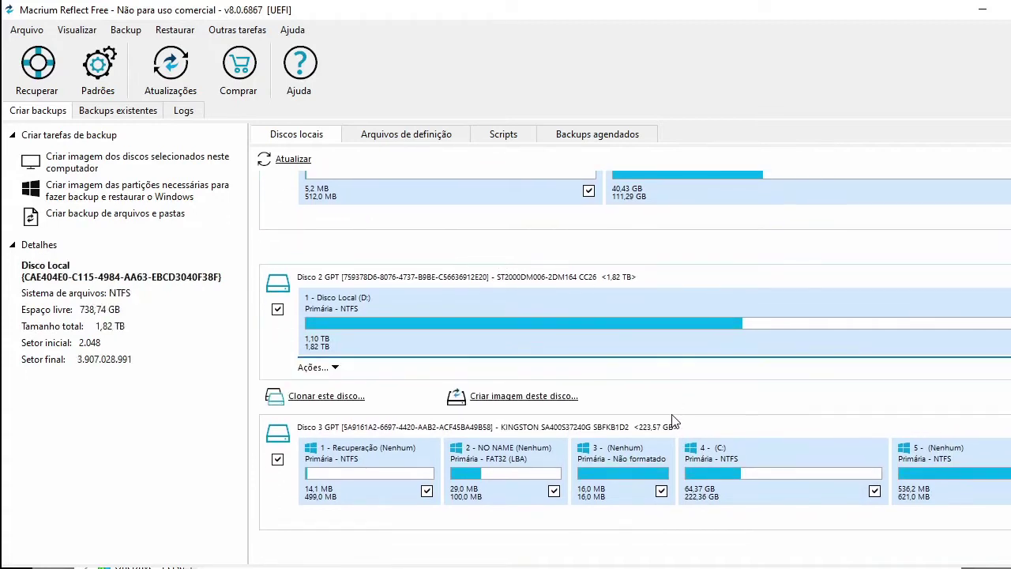
Check the IMAGEM TESTE folder on Disco Local (D:) and open the disk image setup for Disk 3, the Kingston drive.
click(601, 532)
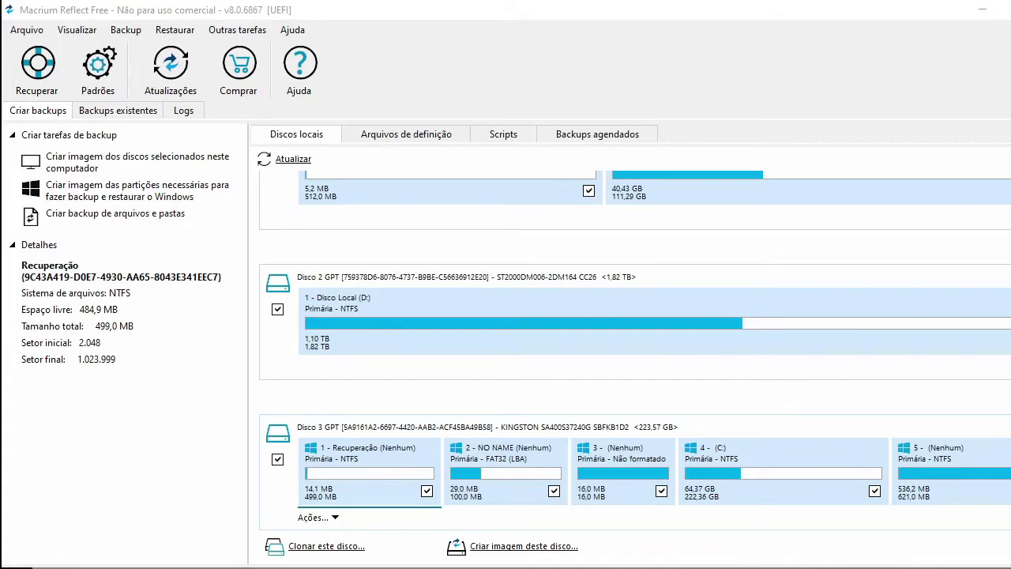
scroll(391, 431, down, 1)
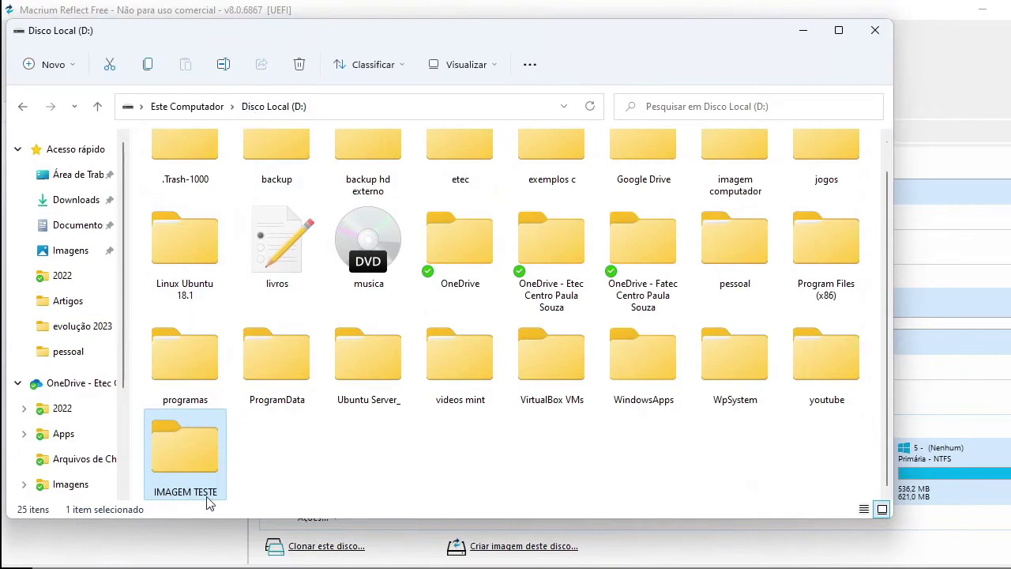
drag(498, 34, 1010, 85)
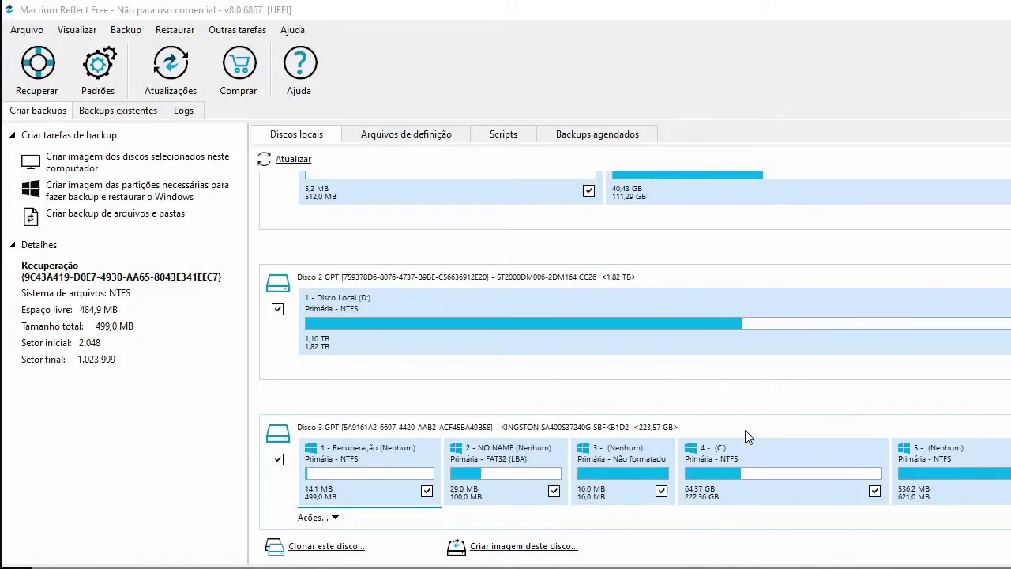
click(558, 548)
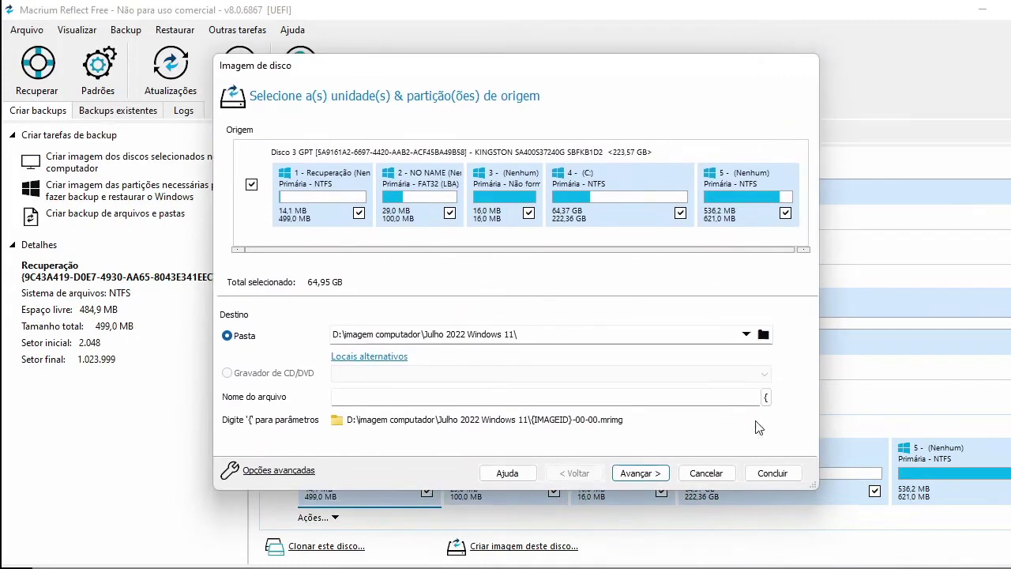
click(709, 472)
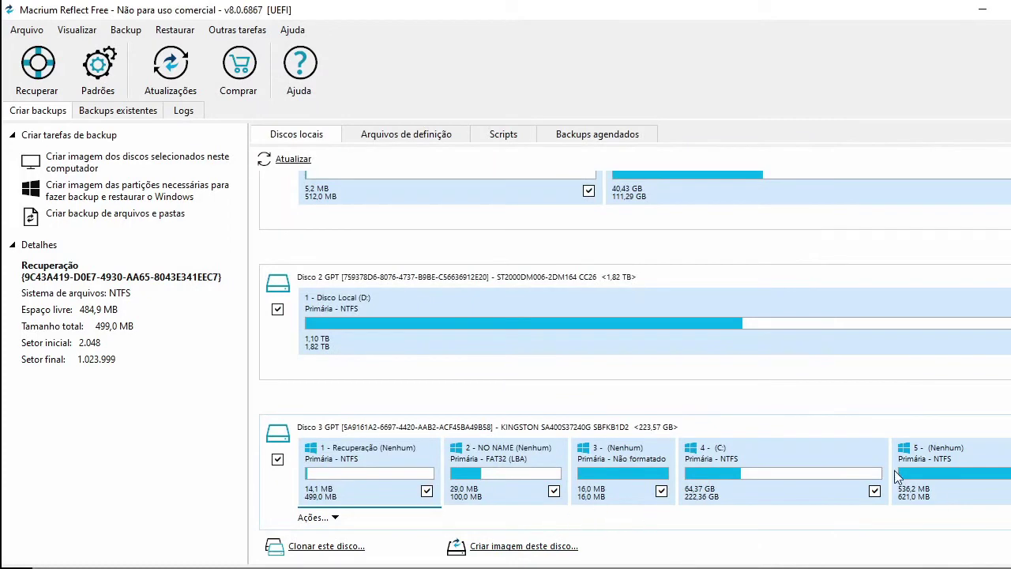
click(553, 545)
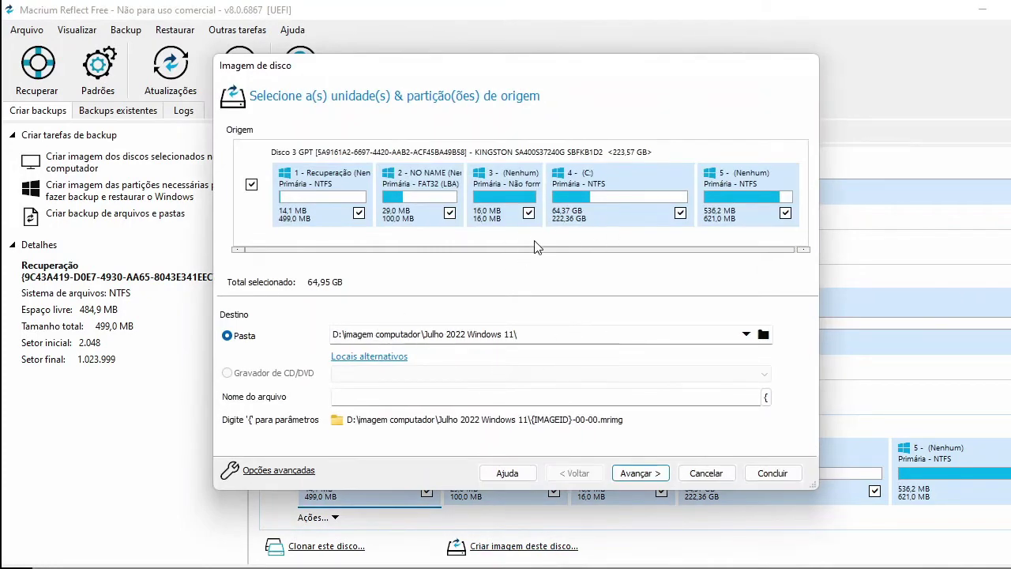
Set the image destination folder to D:\IMAGEM TESTE.
click(764, 336)
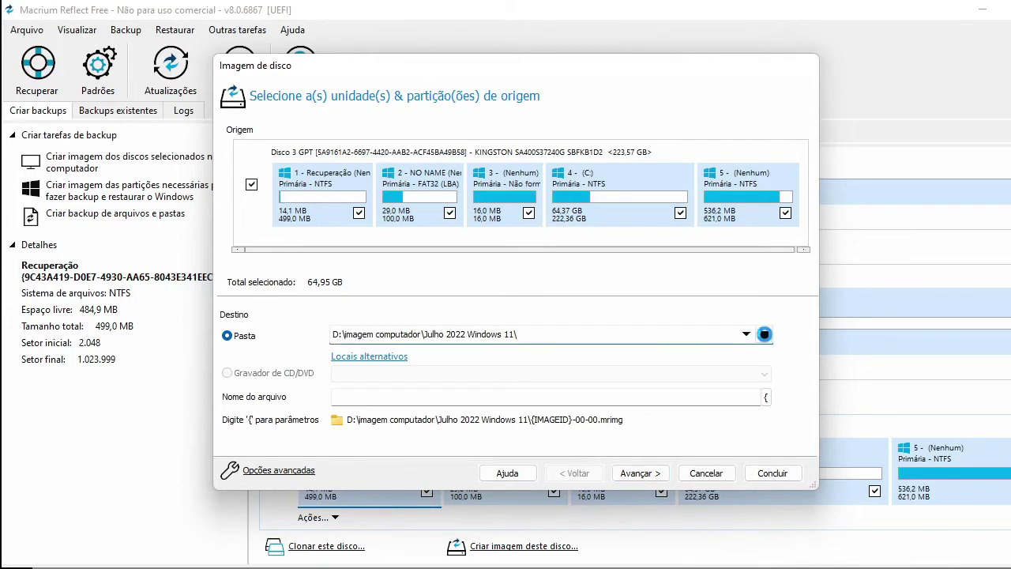
scroll(482, 268, down, 2)
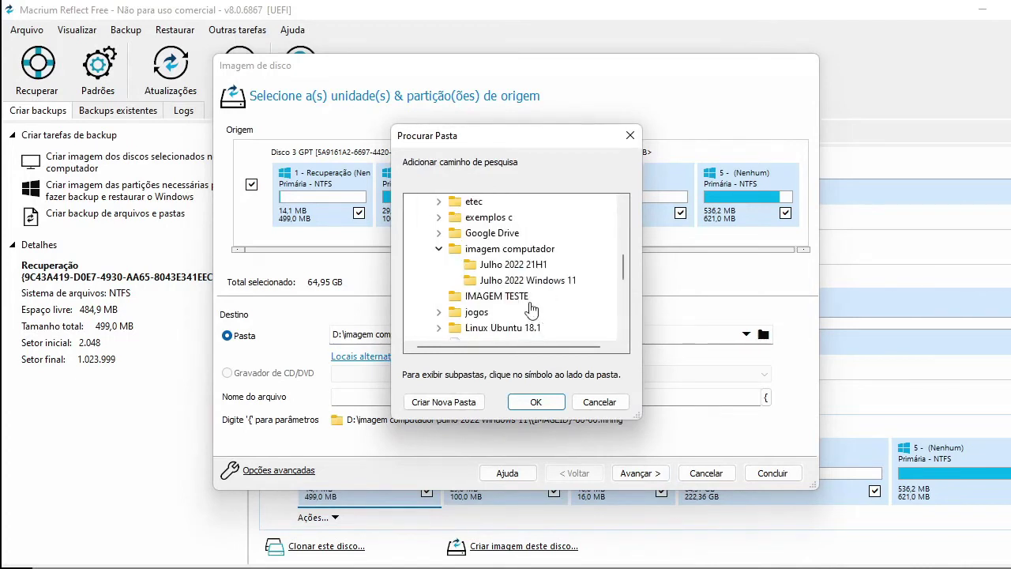
click(439, 248)
click(483, 265)
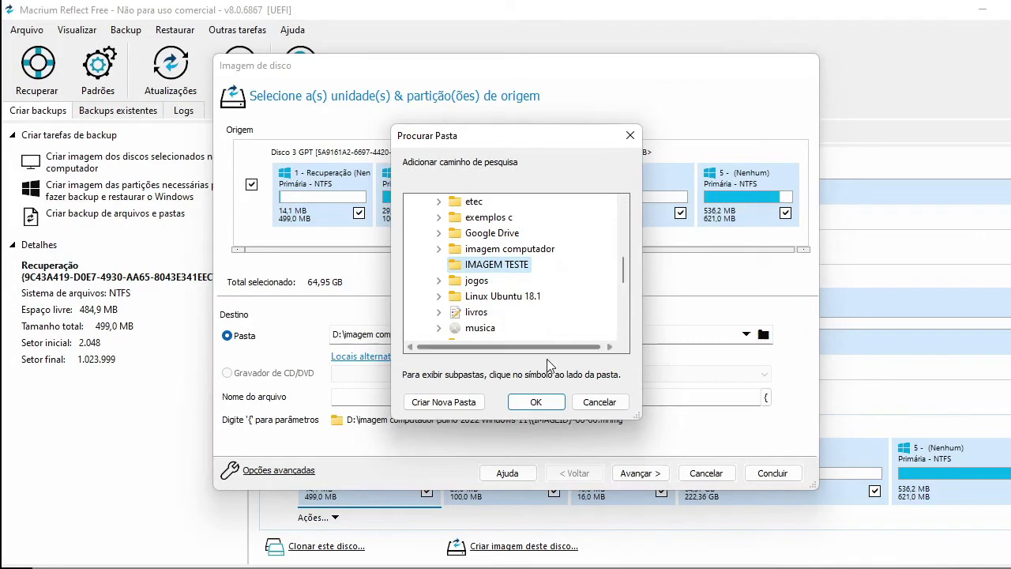
click(537, 403)
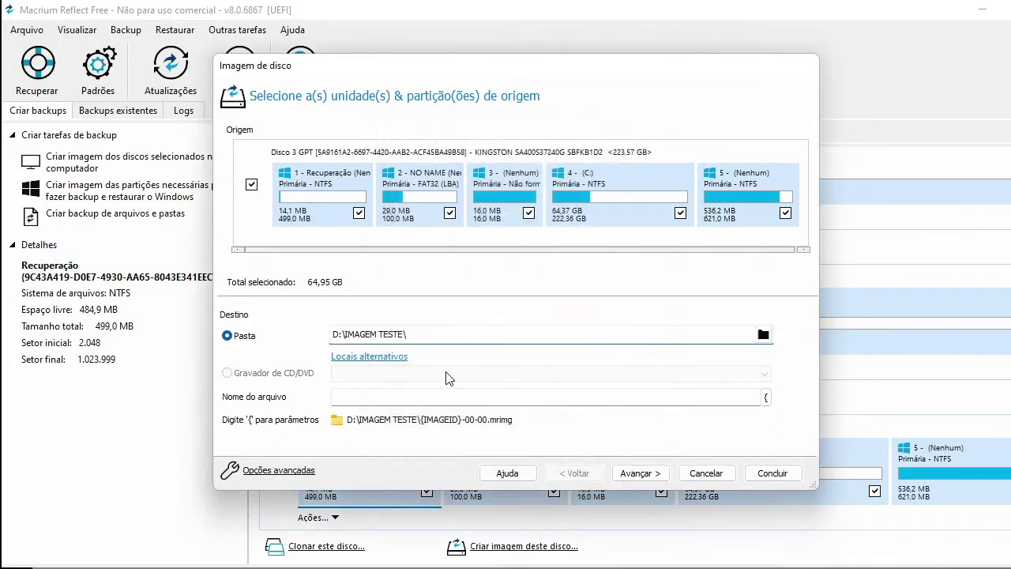
Recheck the image source and destination settings and proceed to the backup plan settings.
click(636, 475)
click(588, 473)
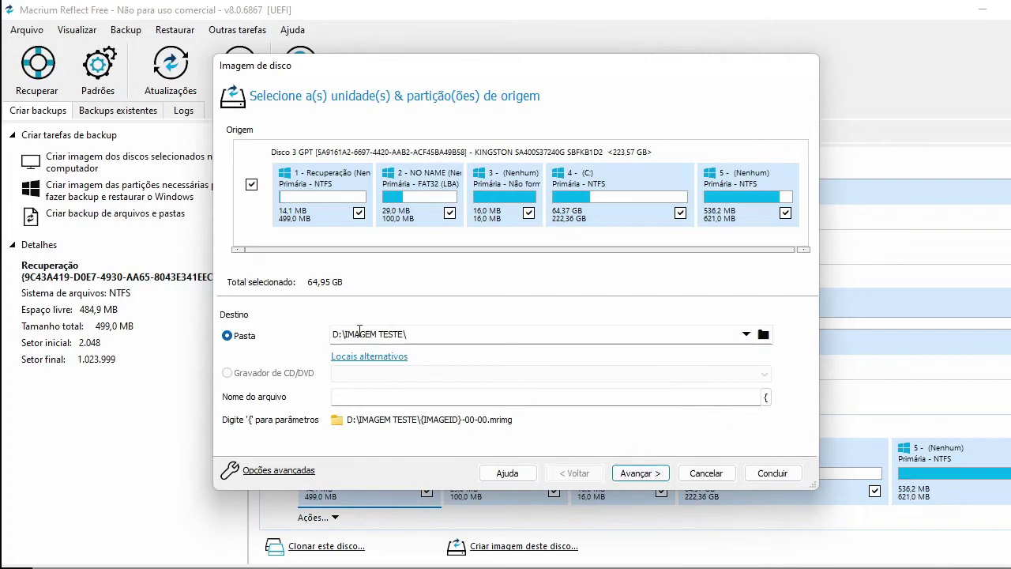
click(652, 474)
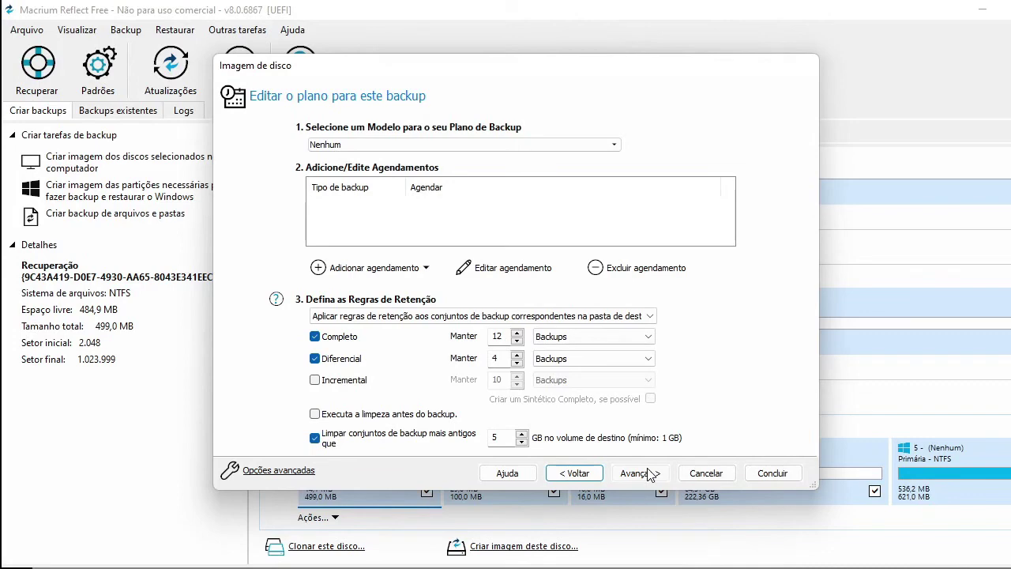
Keep the default backup plan, run the disk image backup immediately, and save its settings as the XML definition Meu Backup.
click(650, 473)
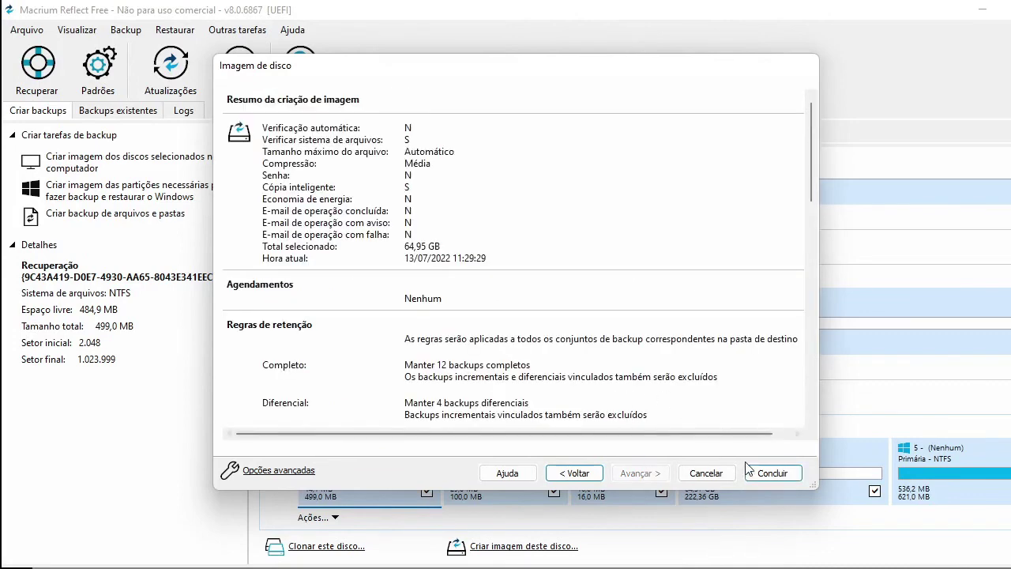
click(771, 473)
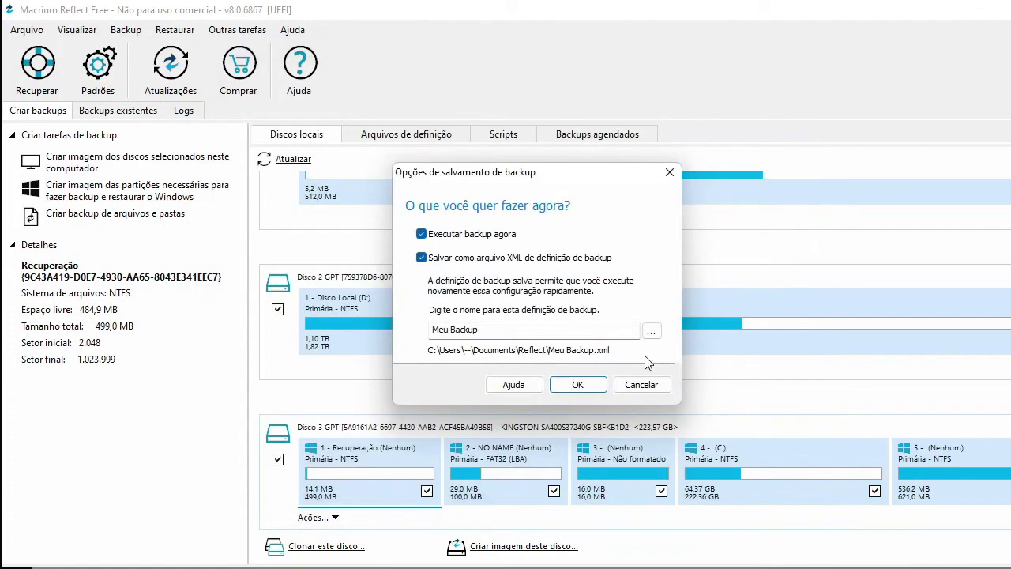
click(580, 386)
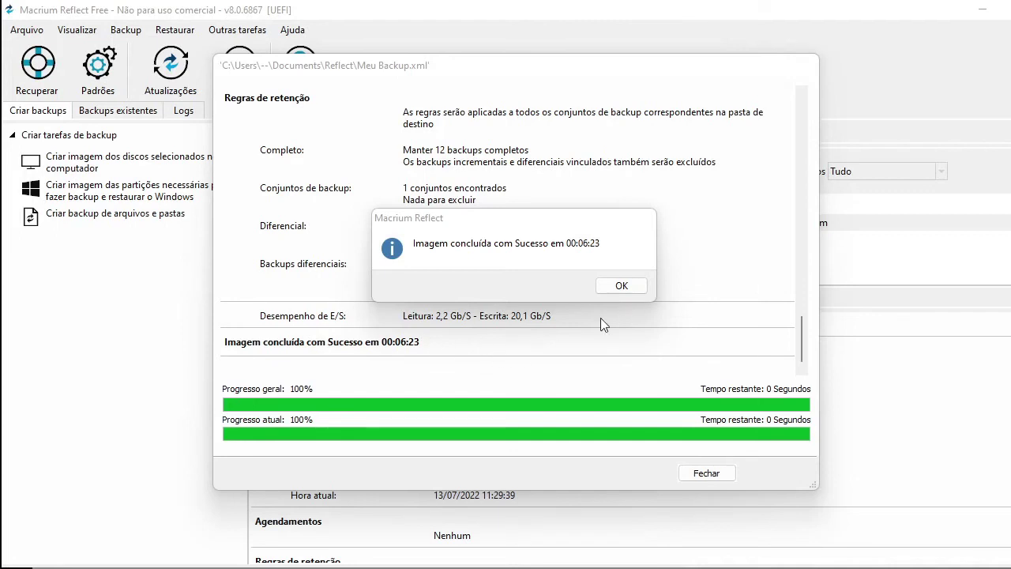
click(626, 286)
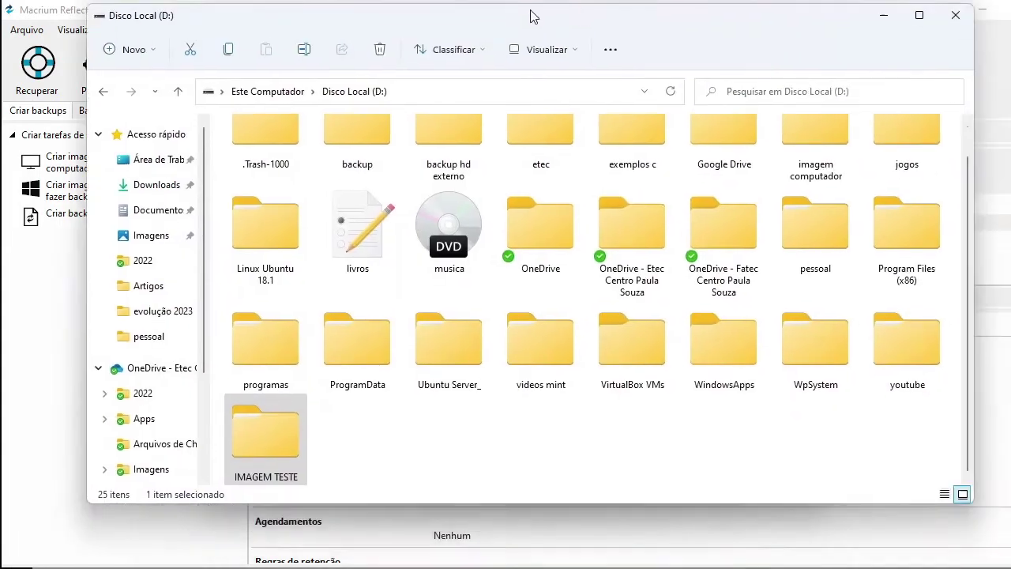
Switch to File Explorer, open the IMAGEM TESTE folder on Disco Local (D:), and check the disk image file's full size.
double_click(535, 18)
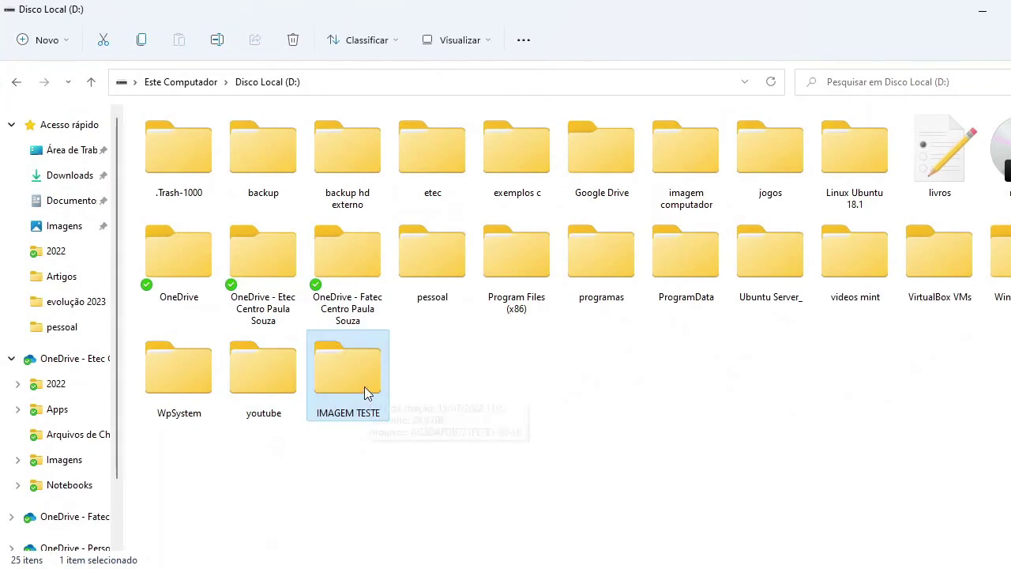
click(422, 389)
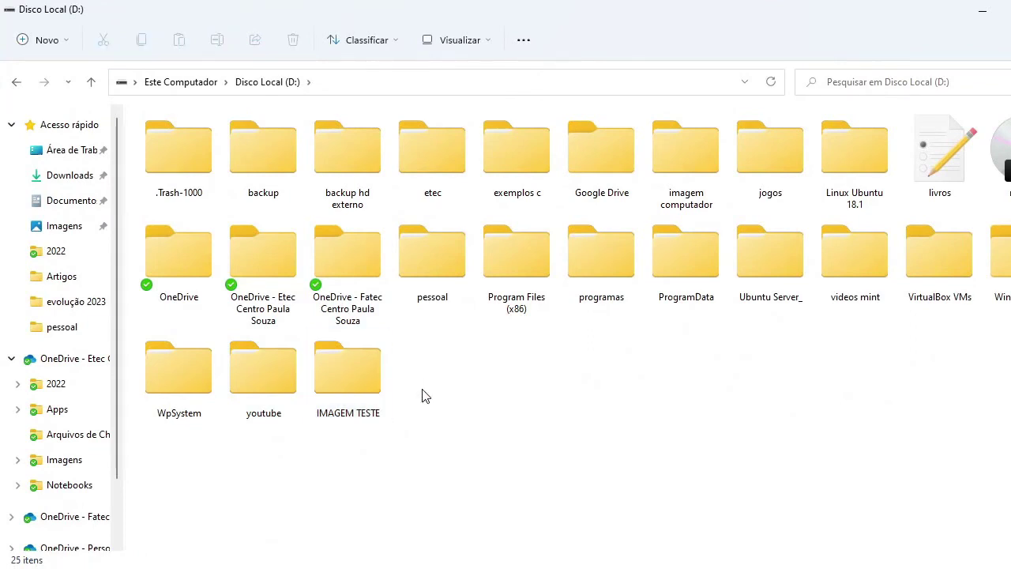
double_click(364, 382)
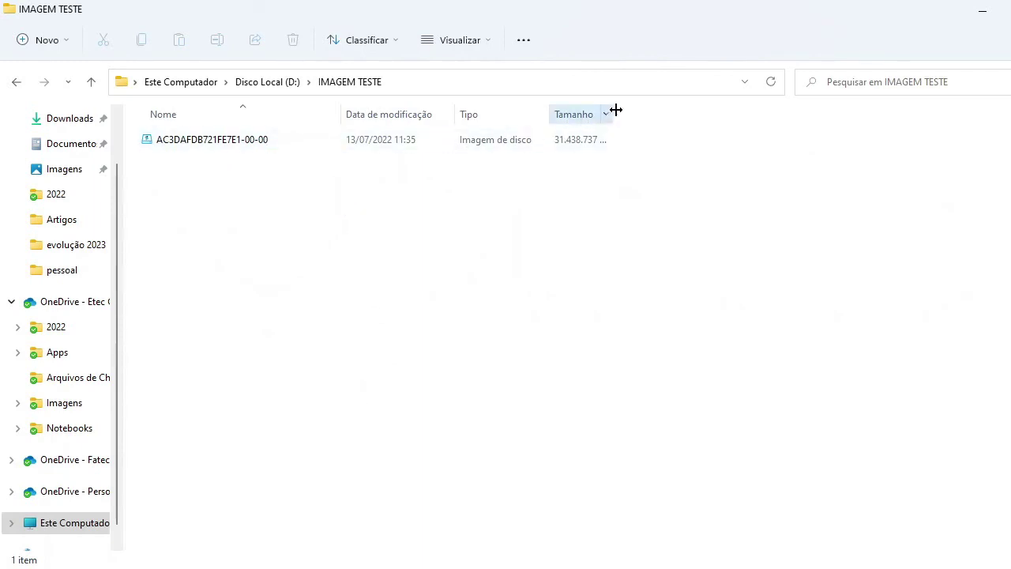
drag(614, 108, 686, 108)
click(288, 150)
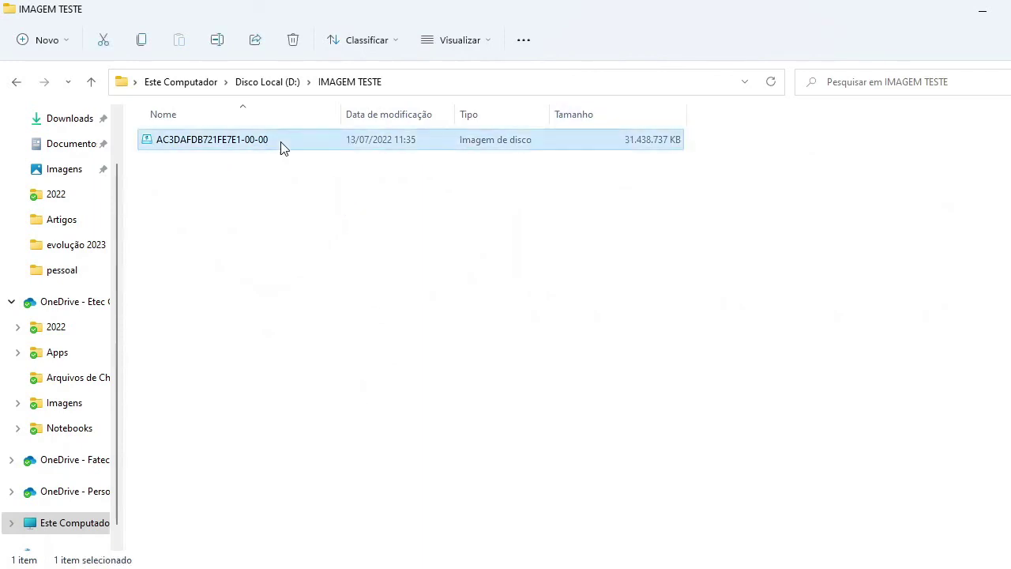
click(325, 270)
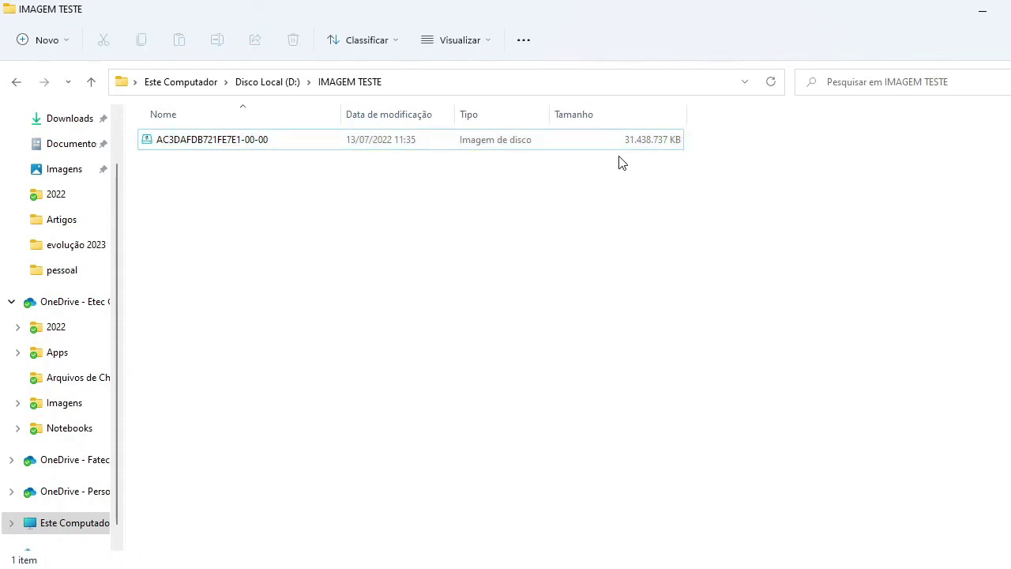